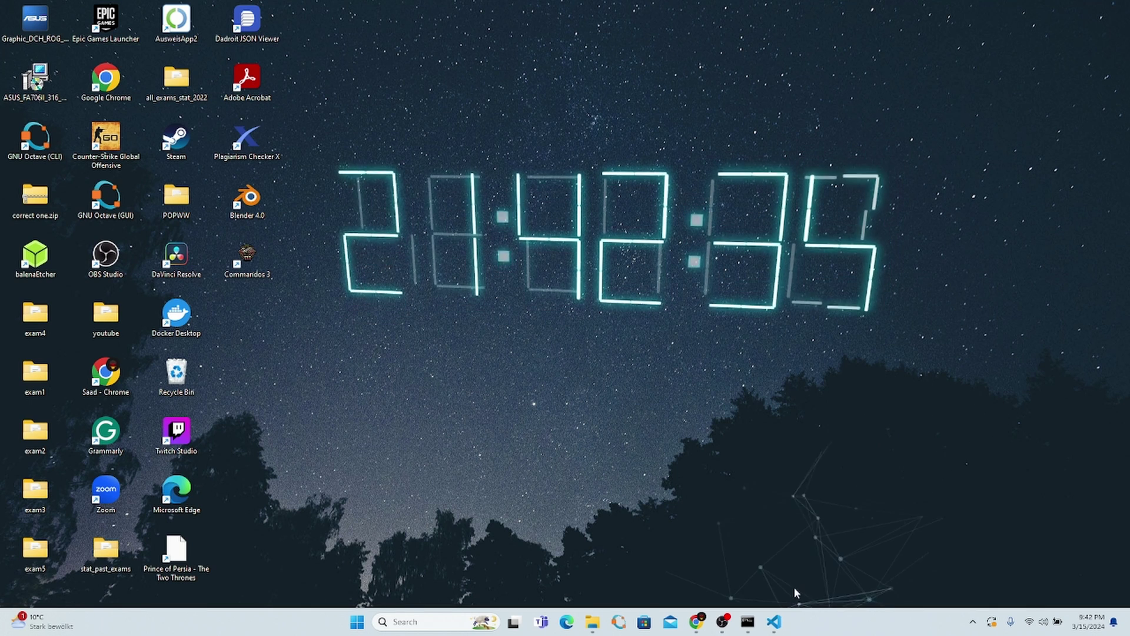
Step: Restore the Visual Studio Code window from the taskbar
left_click(774, 621)
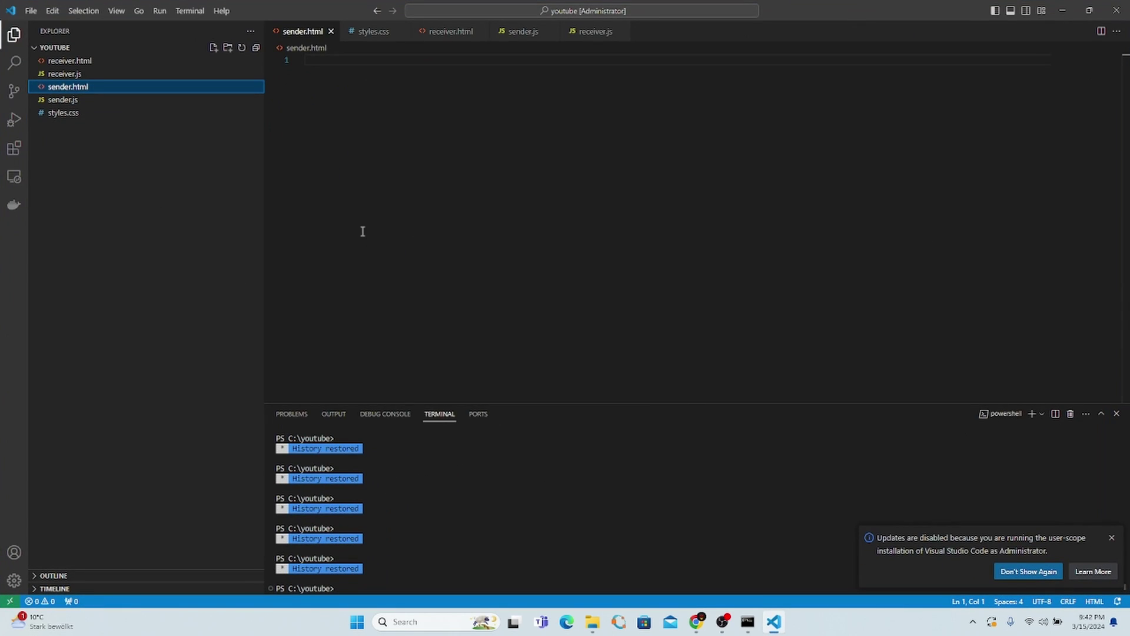
Step: Find Microsoft's Live Preview in the Extensions view and install it
left_click(14, 148)
type("live ")
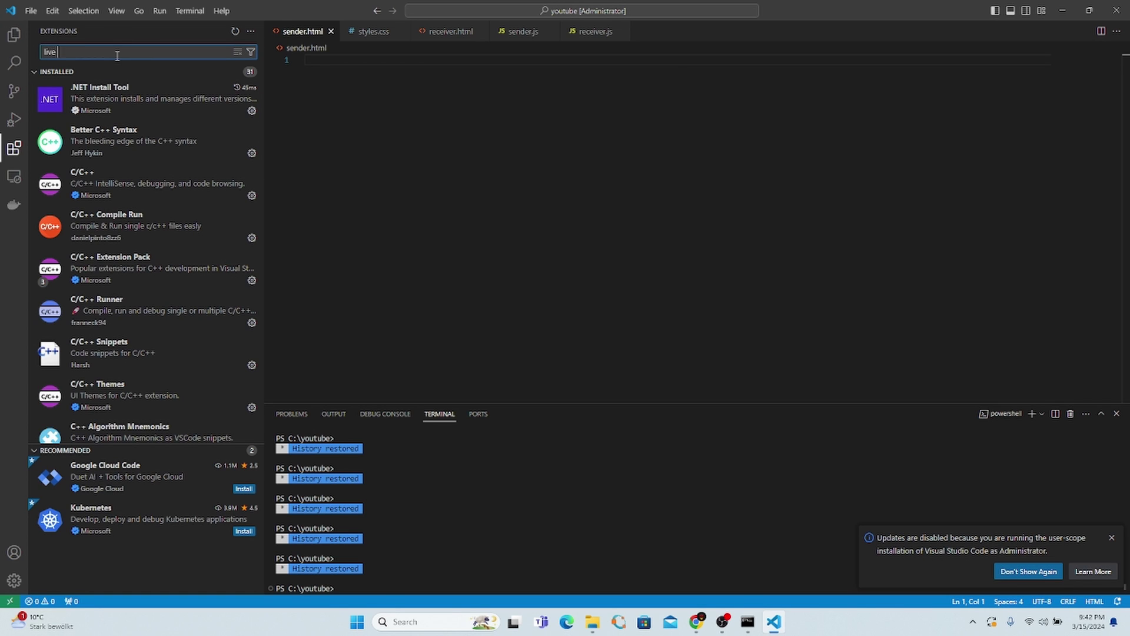
type("preview")
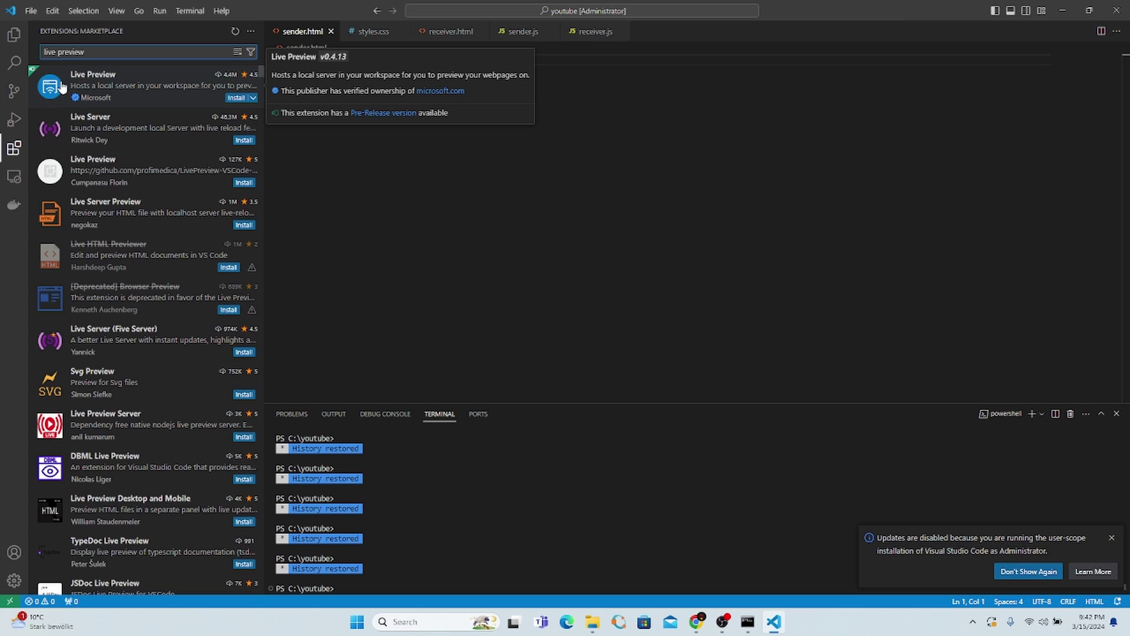
left_click(236, 97)
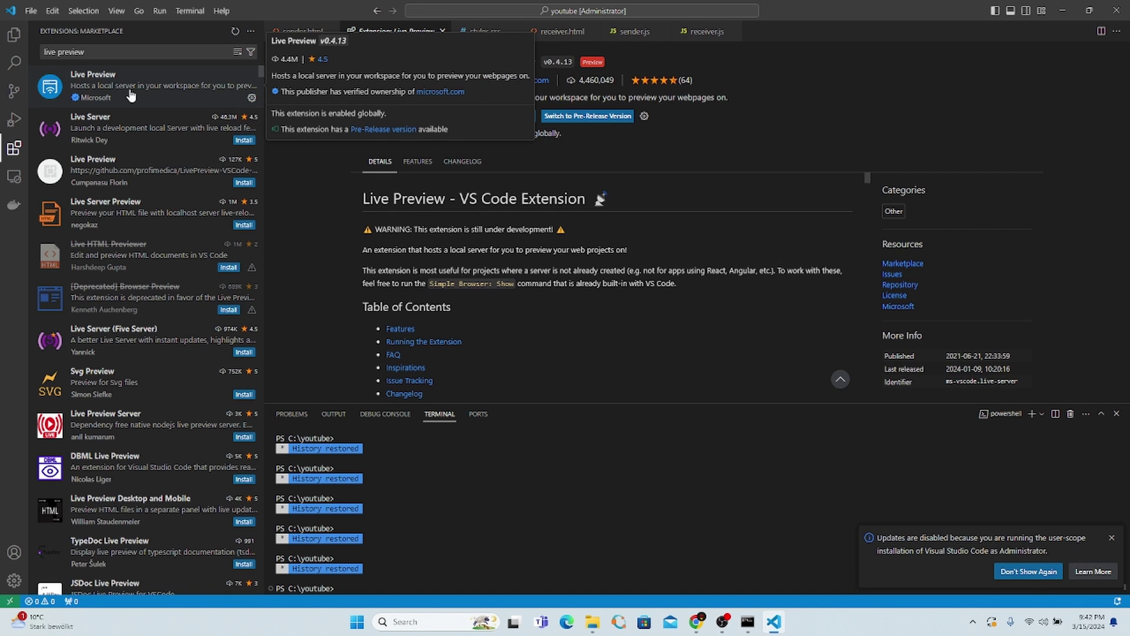
Step: Open sender.html from Explorer with its live preview beside the editor
left_click(13, 35)
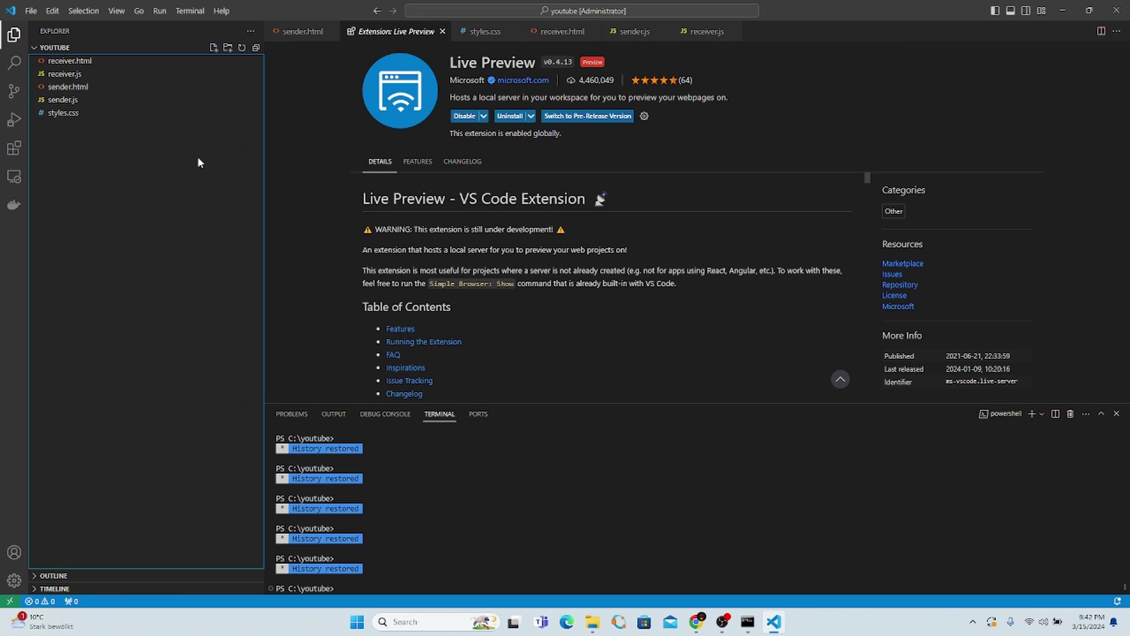
left_click(67, 87)
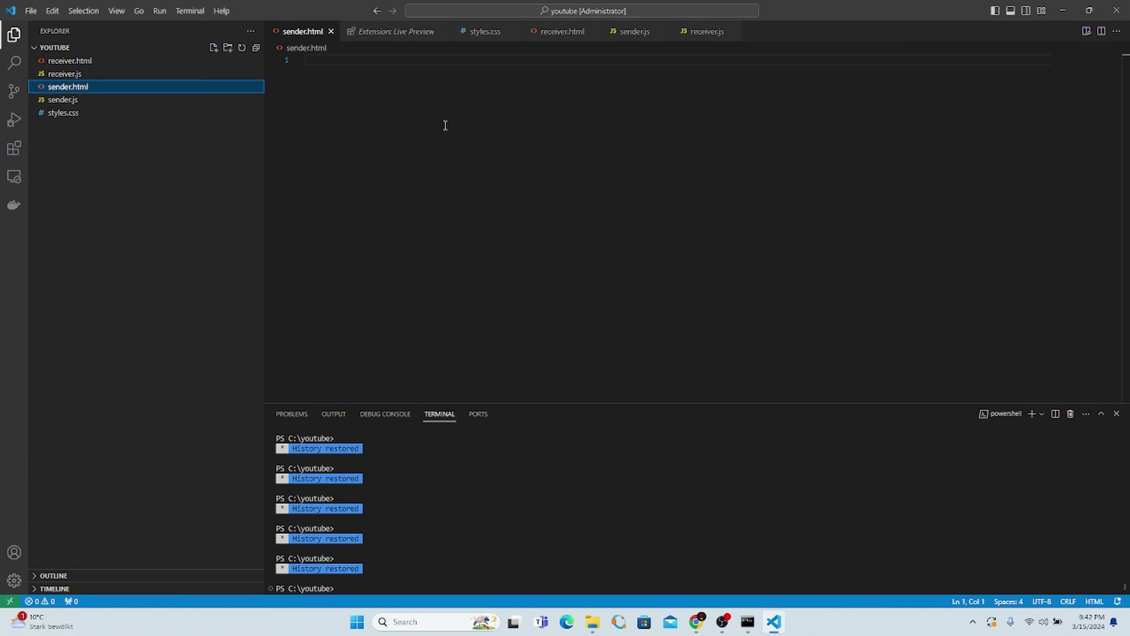
left_click(1088, 32)
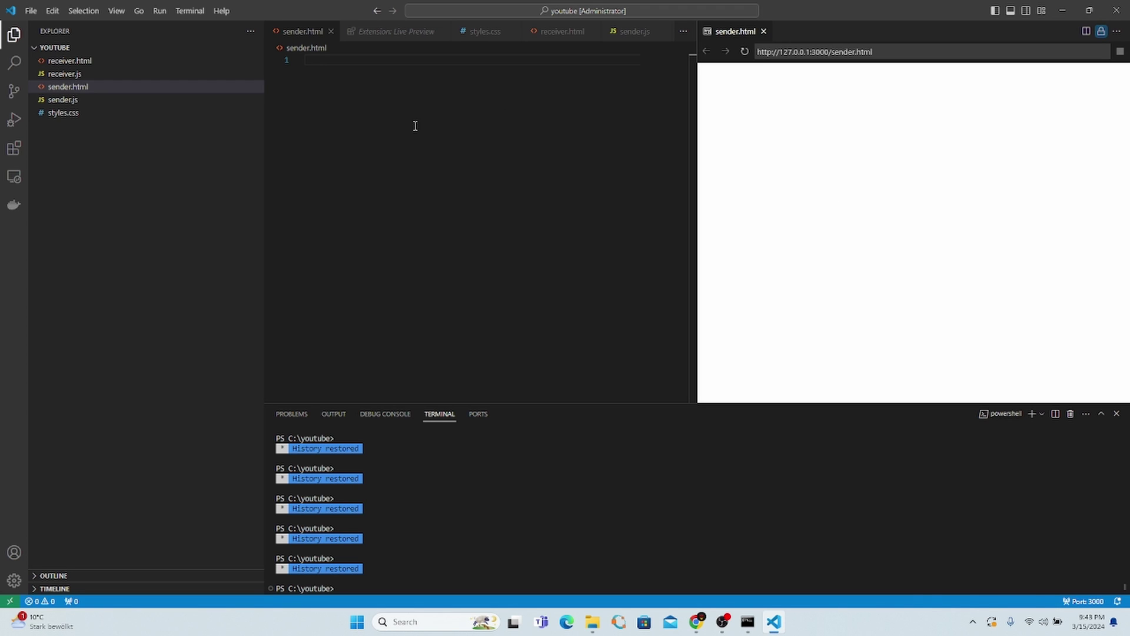
type("<DOc")
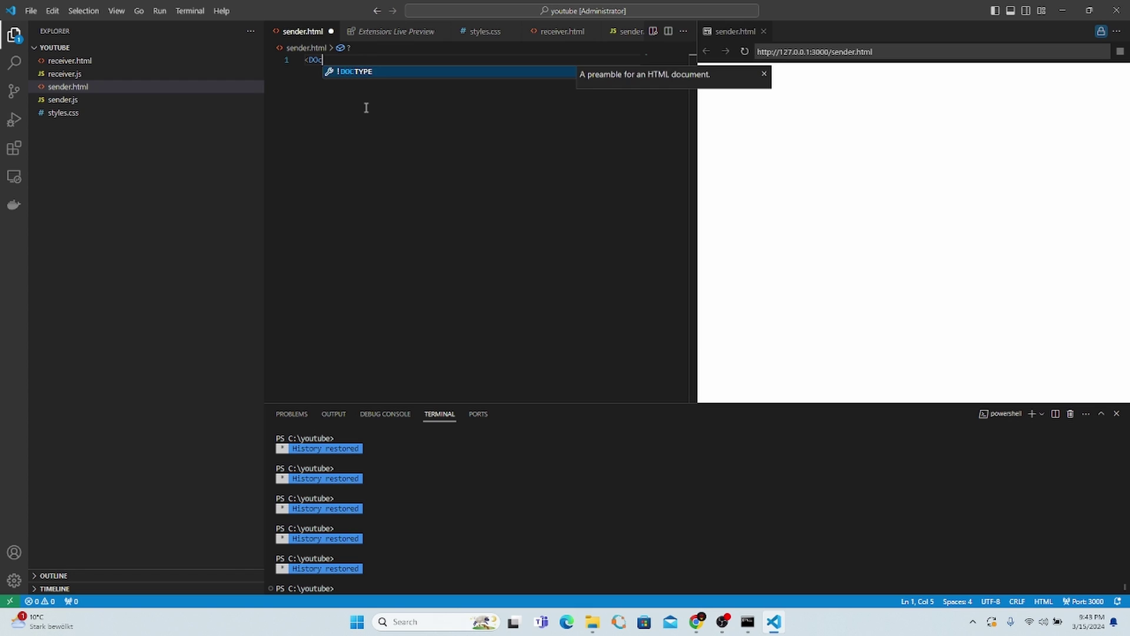
Step: Write the doctype, html, head and 'ROBOTICS wORKSHOP' title, with a blank line after </head>
key("Tab")
key("Return")
type("<html")
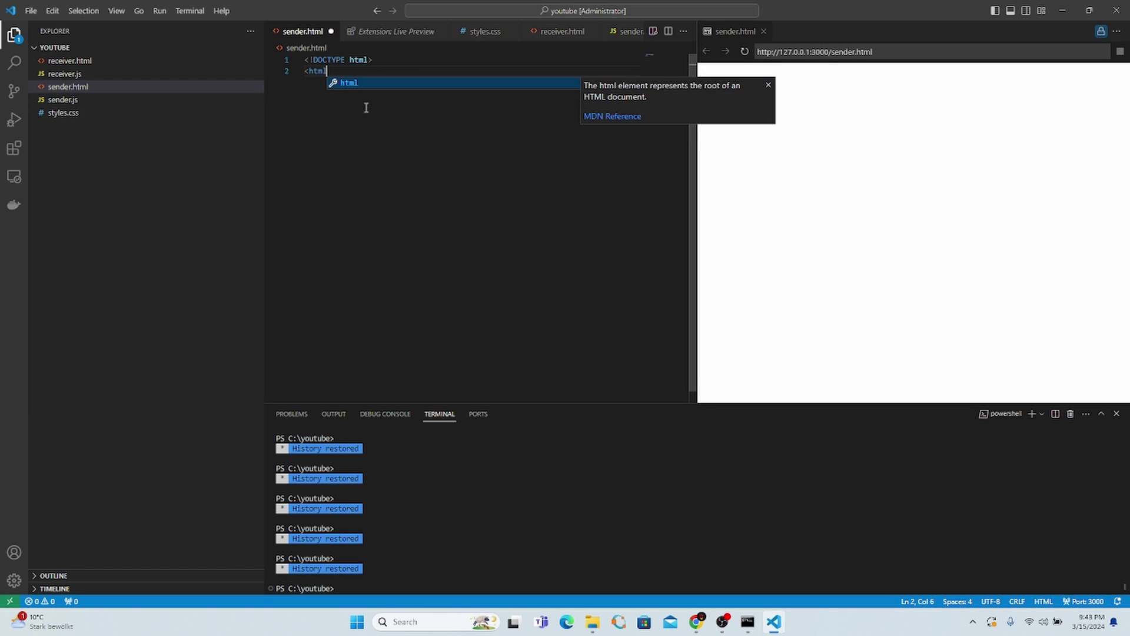
key("Tab")
type(">")
key("Return")
type("<")
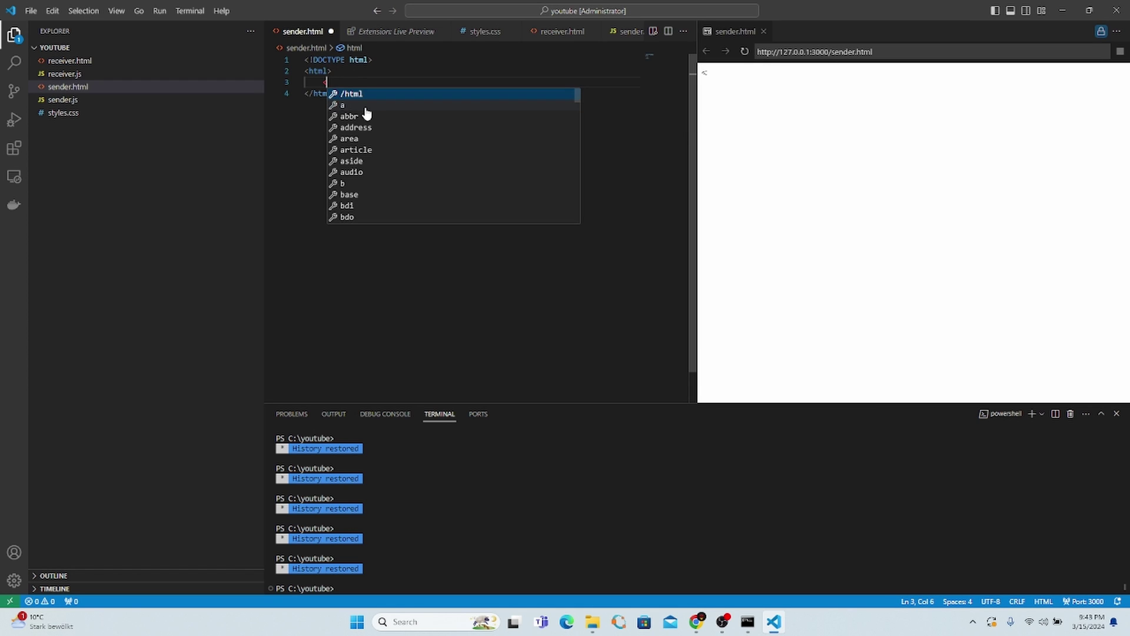
type("hea")
key("Tab")
type(">")
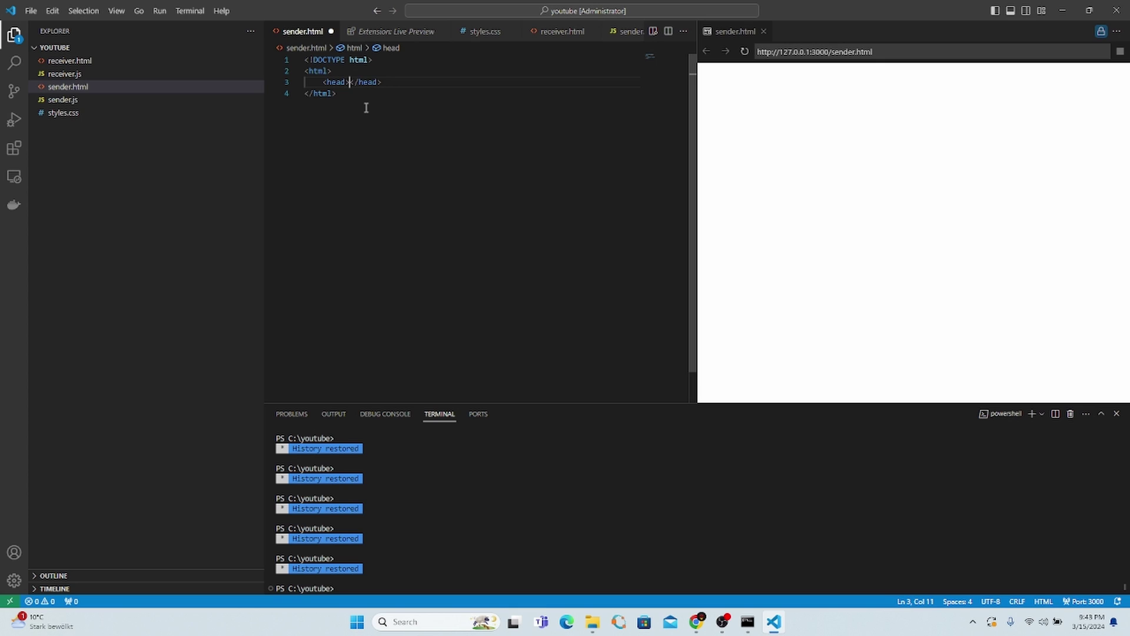
key("Return")
type("<tie")
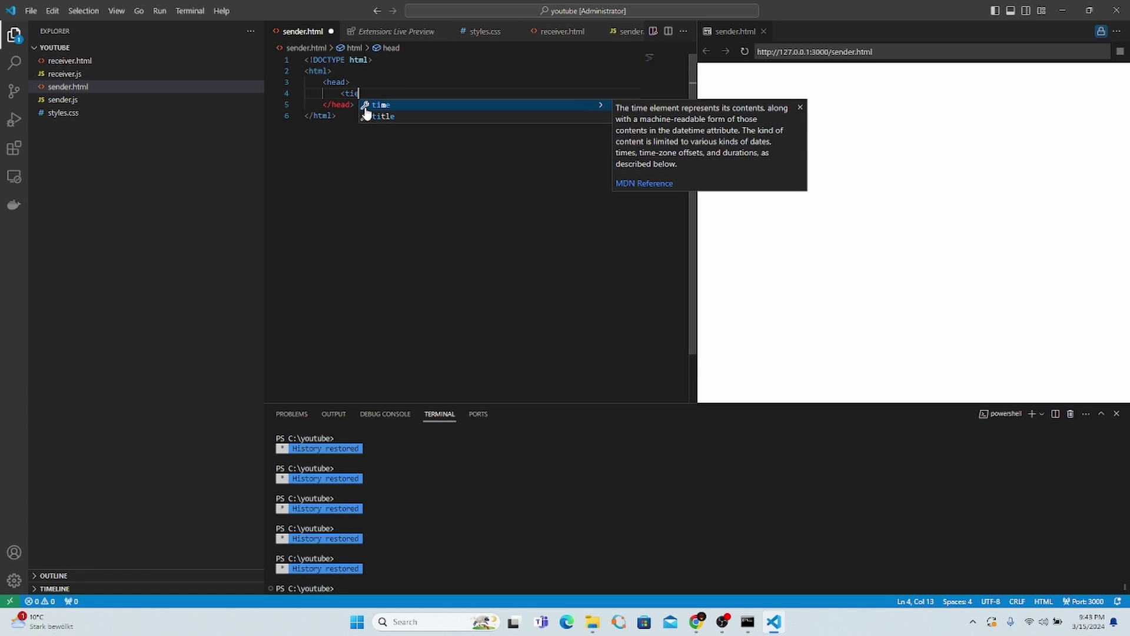
key("Tab")
type(">")
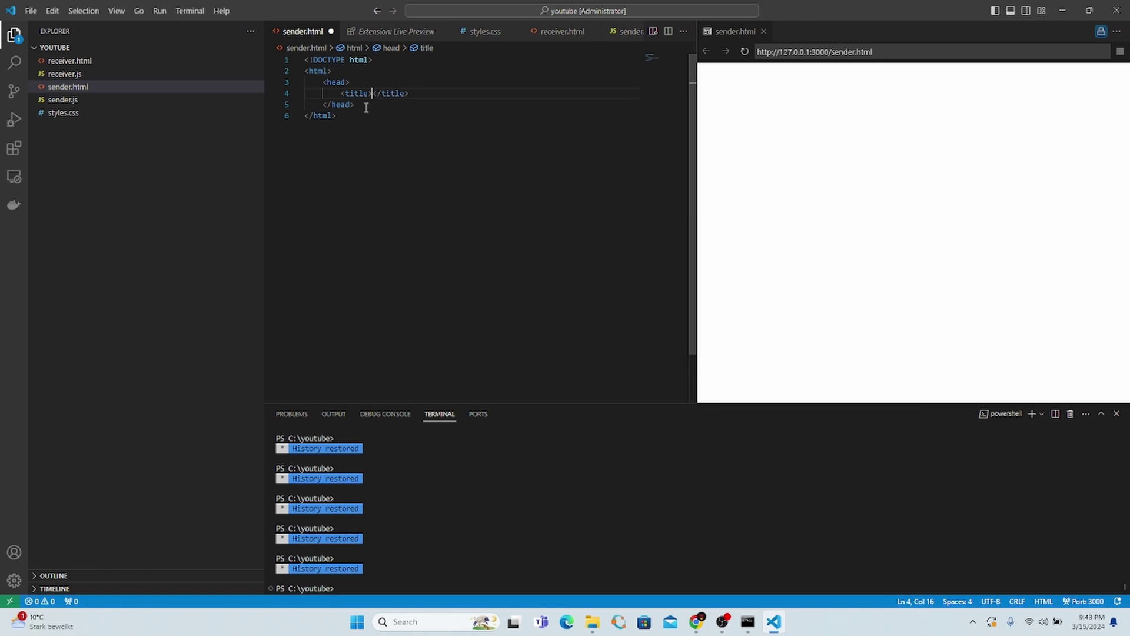
type("ROBOTICS ")
type("wORKSHOP")
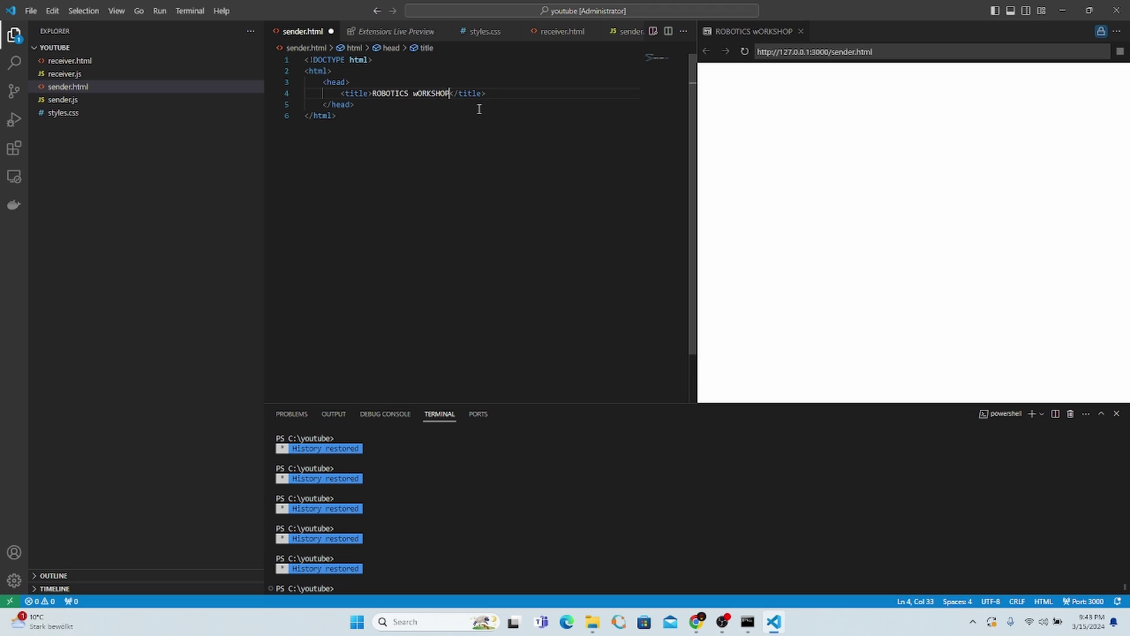
left_click(401, 105)
key("Return")
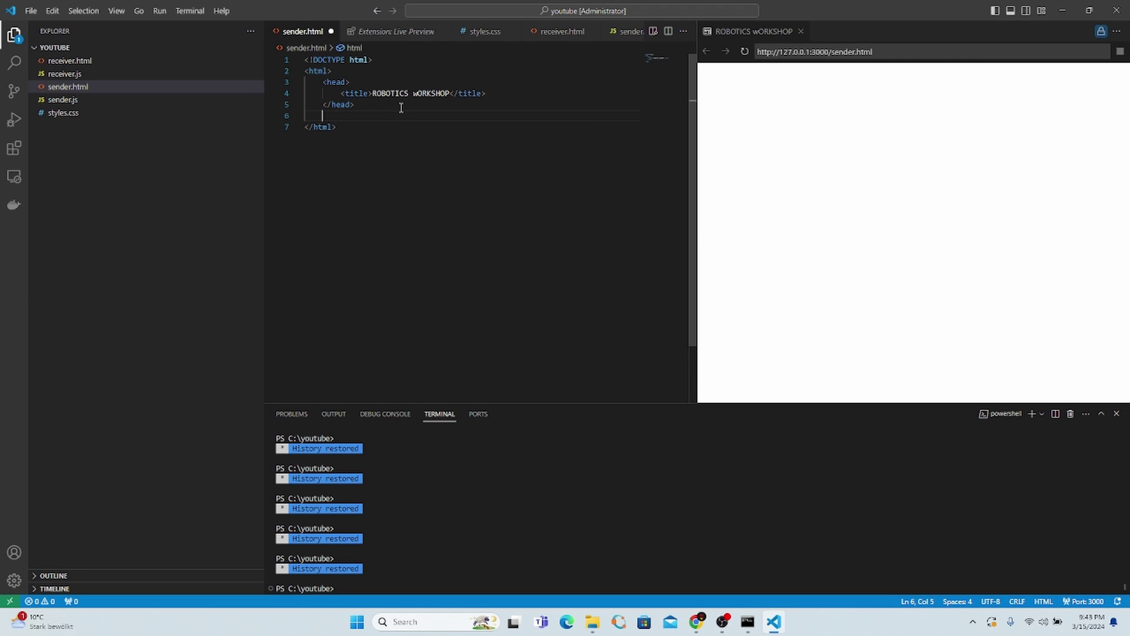
type("<body")
type(">")
Step: Open an empty line inside the body element for the h1 heading
key("Return")
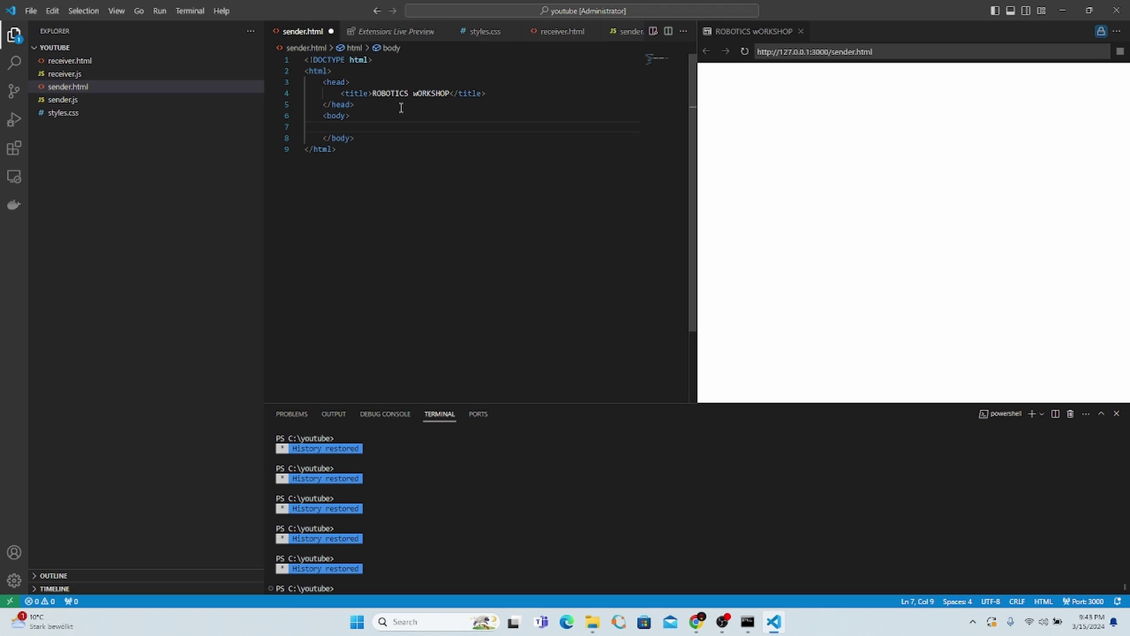
type("<h1>")
type("RObot")
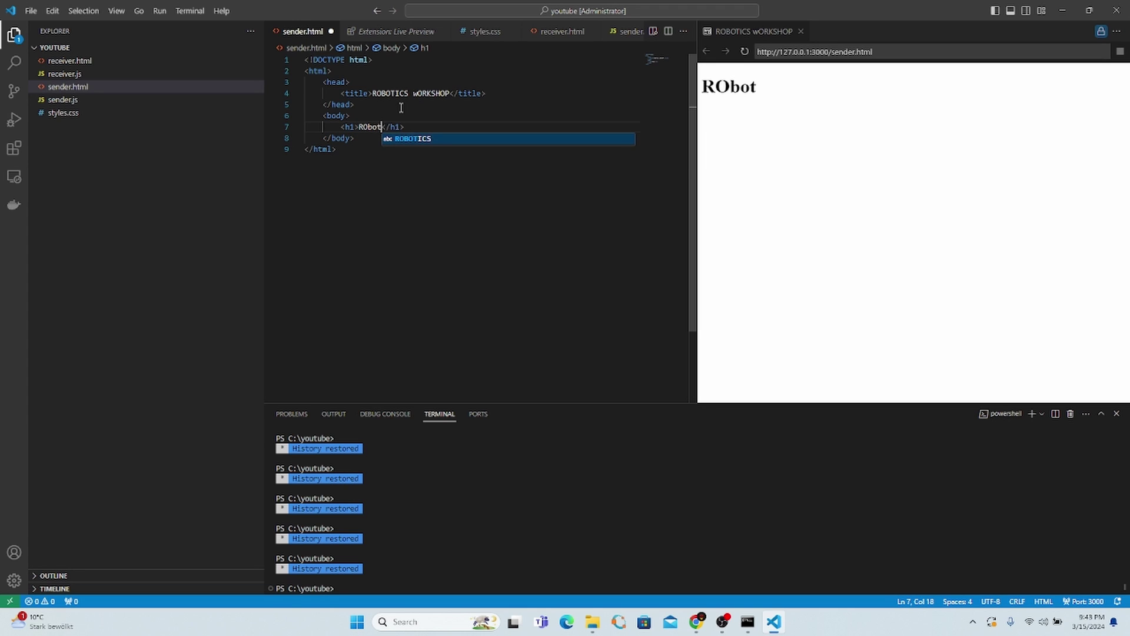
type("ics W")
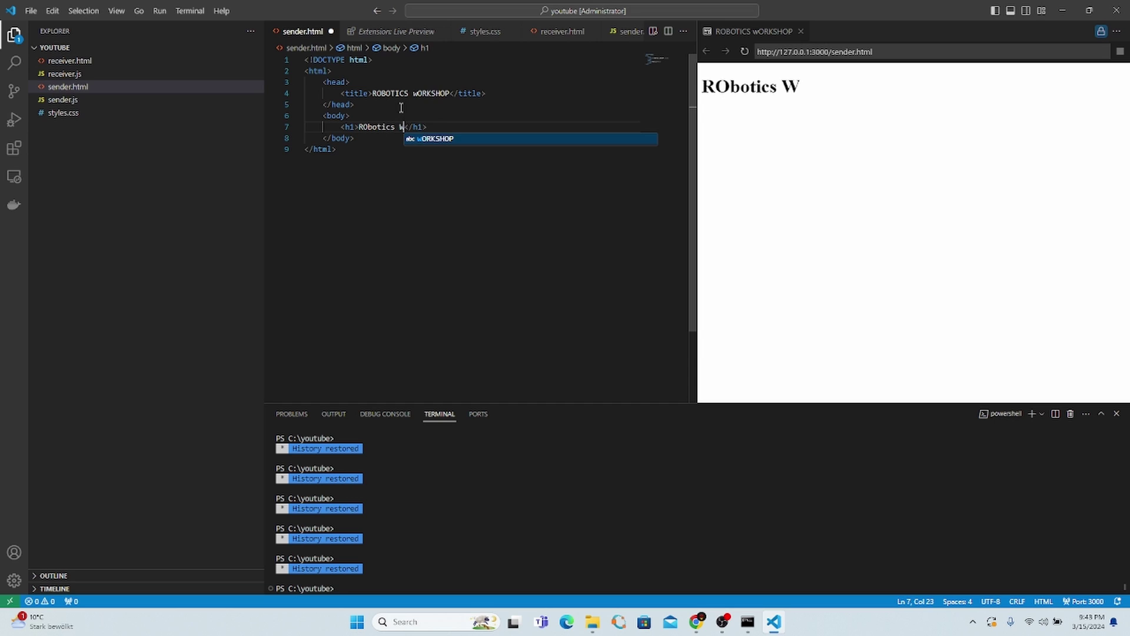
type("orkshop")
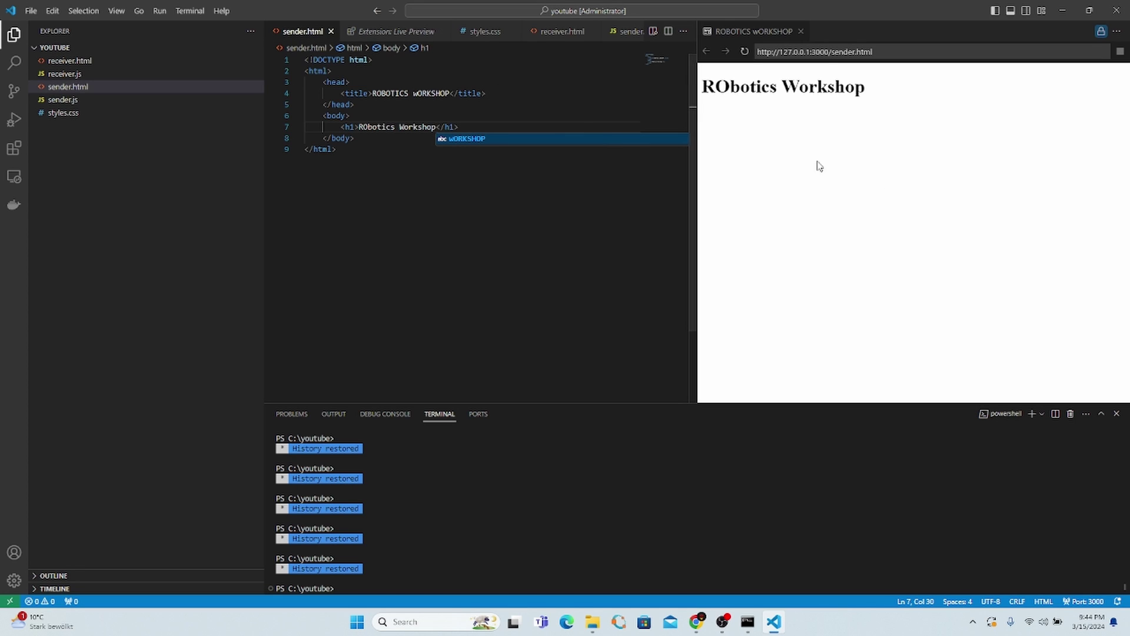
Step: Add a text/css stylesheet link to styles.css below the title and save sender.html
left_click(508, 93)
key("Return")
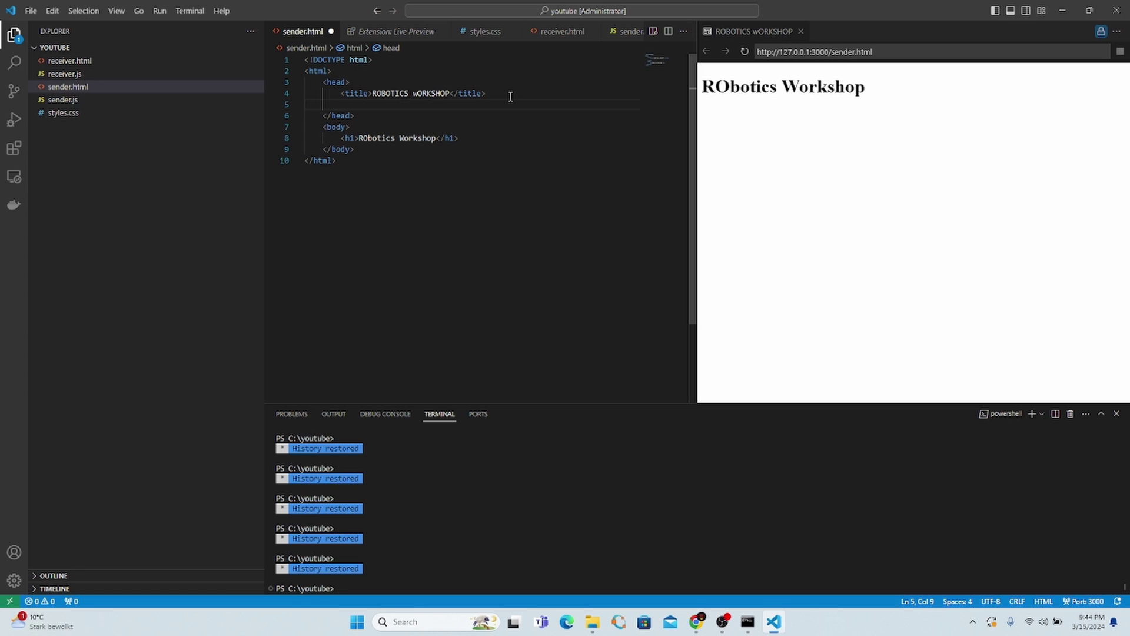
type("<link")
type("e")
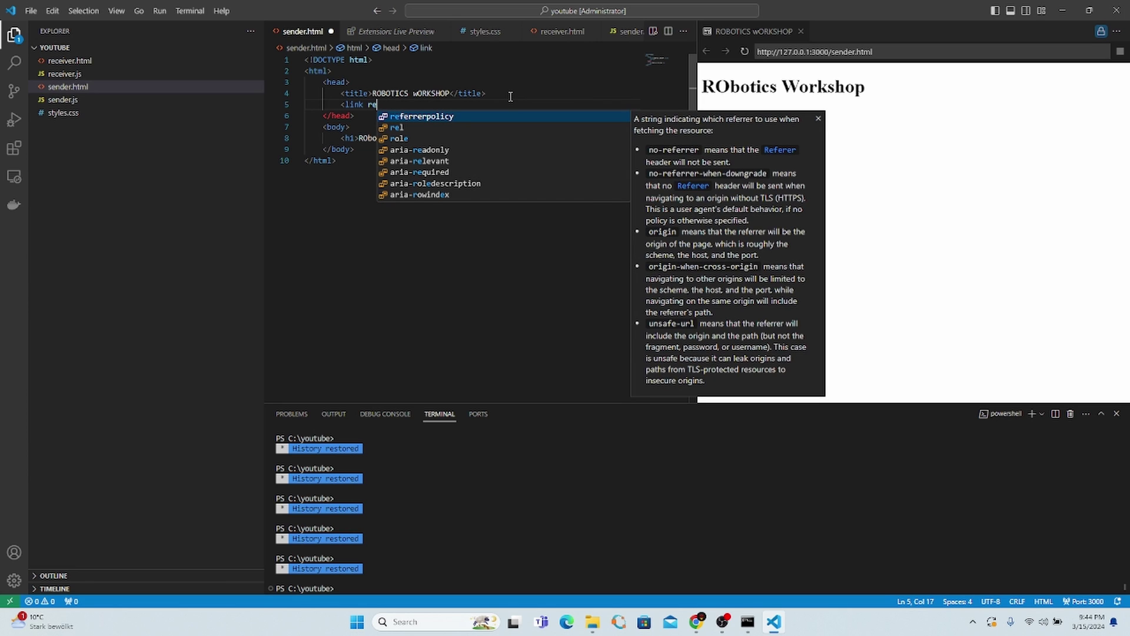
type("l=\"")
type("styleshee")
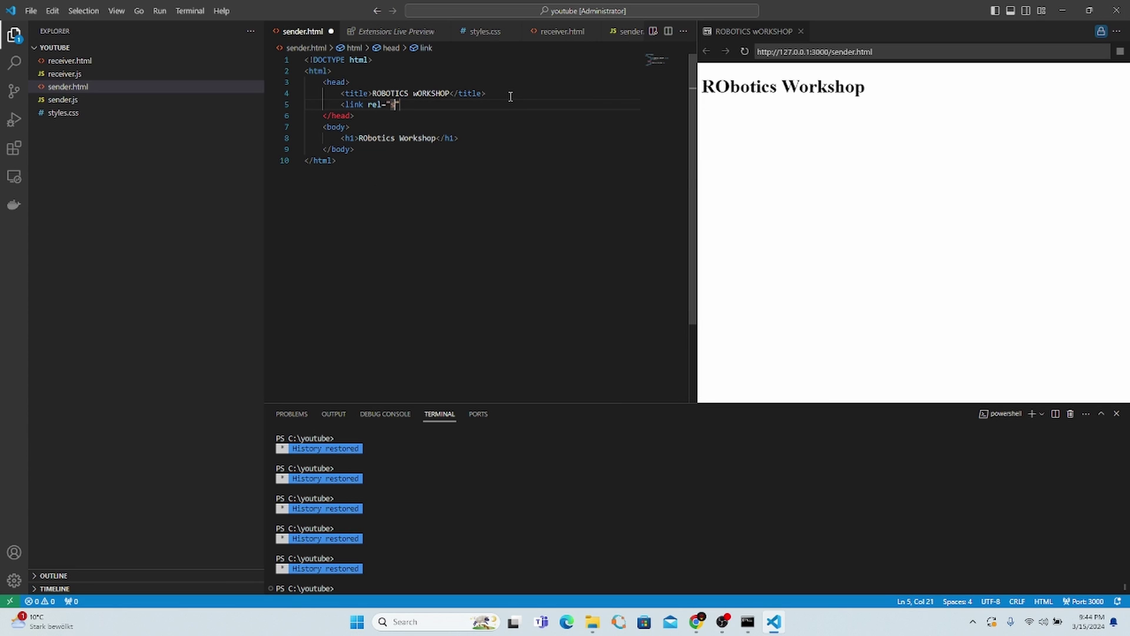
type("t")
type("\"")
key("Down")
key("Down")
key("Down")
key("Return")
type("text")
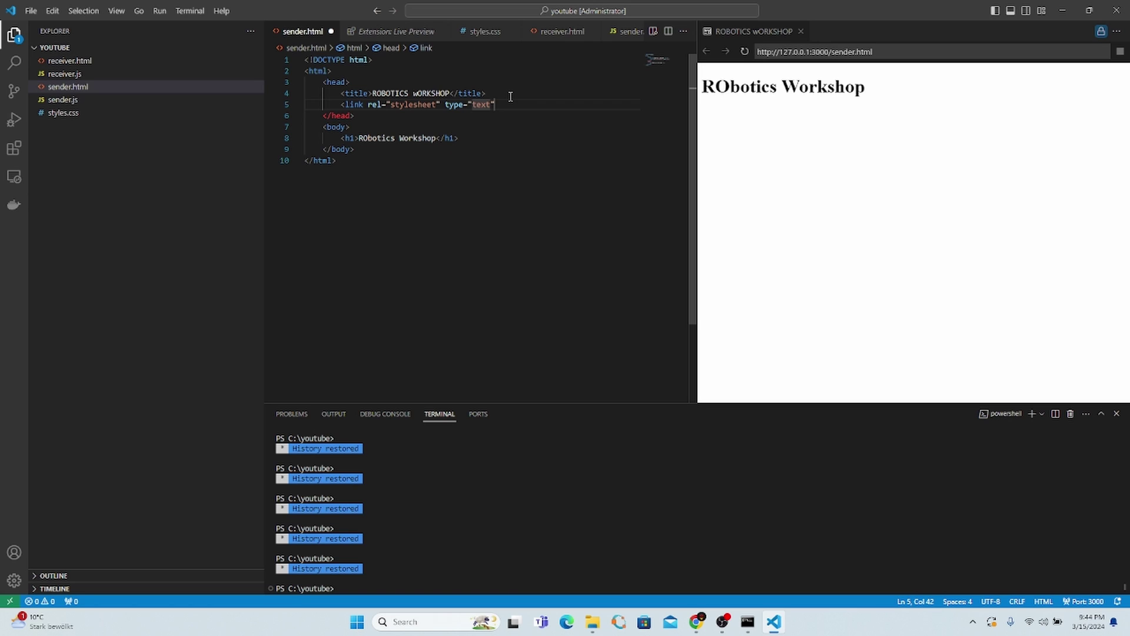
type("/css")
type(" hre")
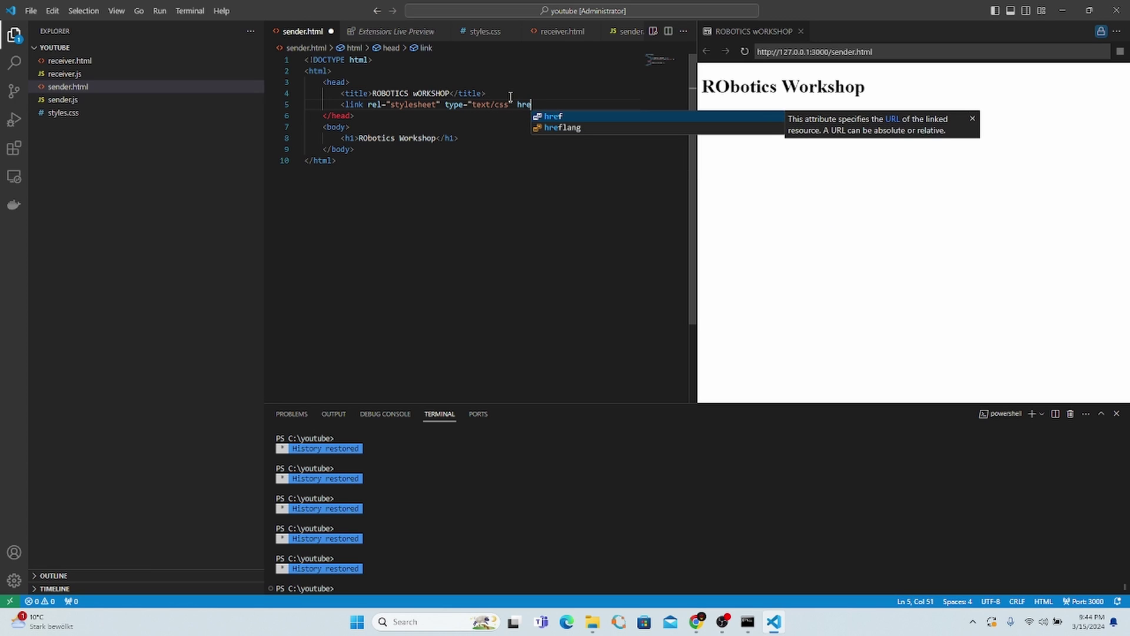
type("f")
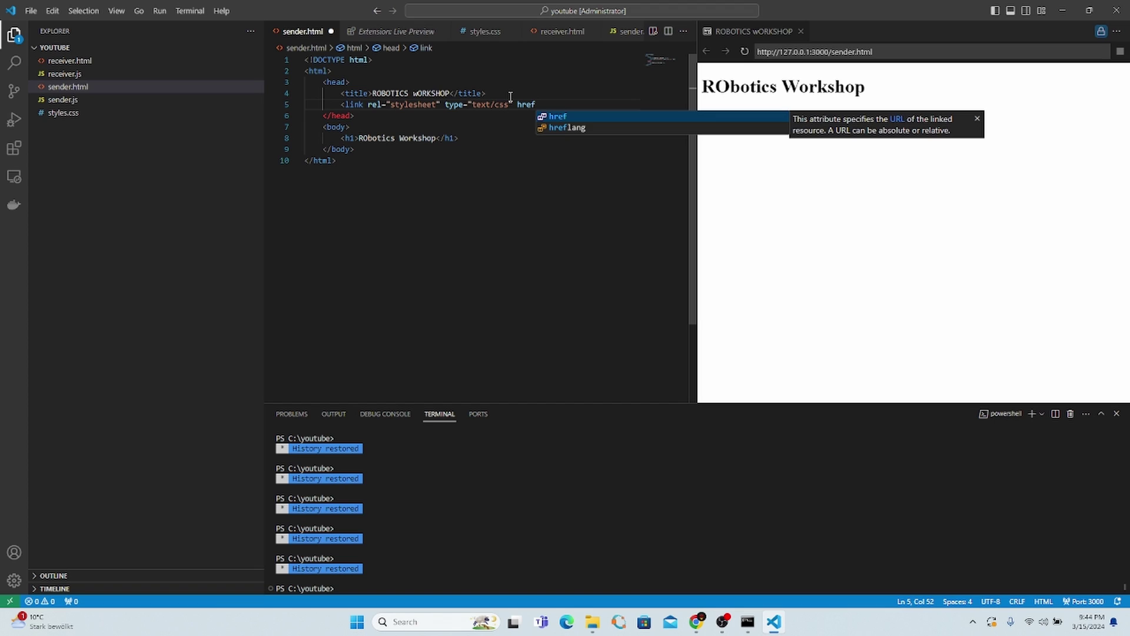
type("=\"")
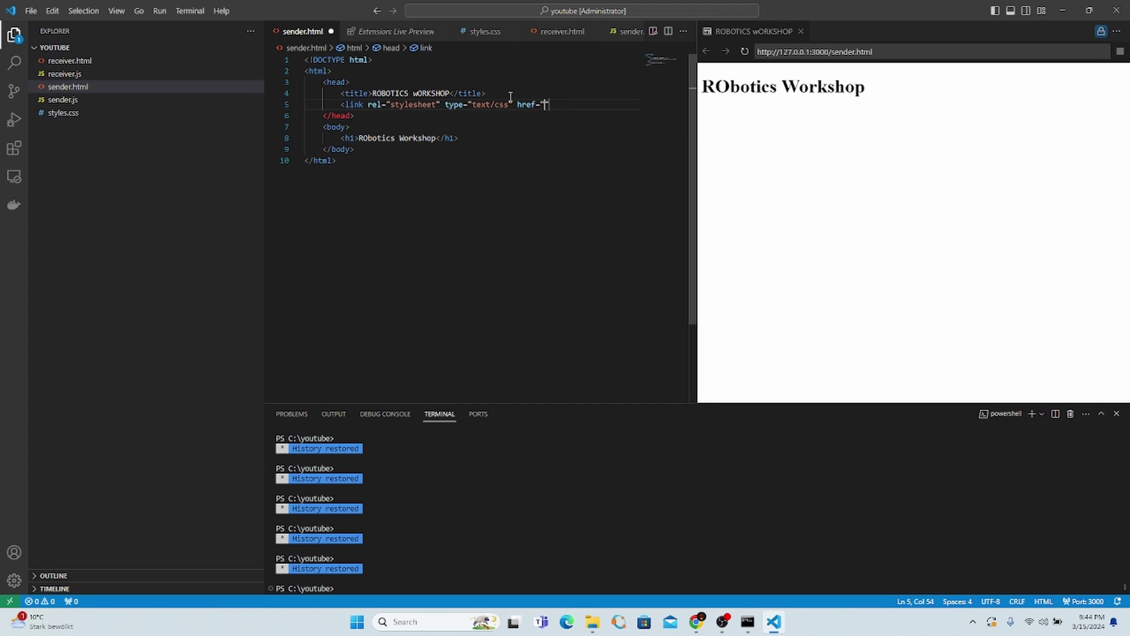
type("sty")
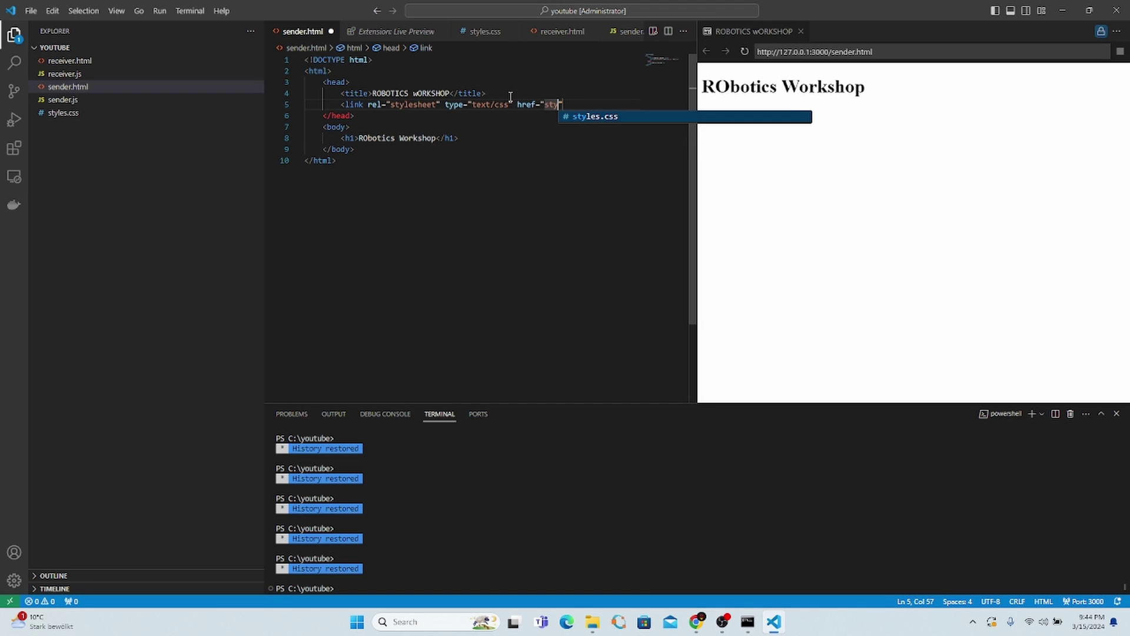
key("Return")
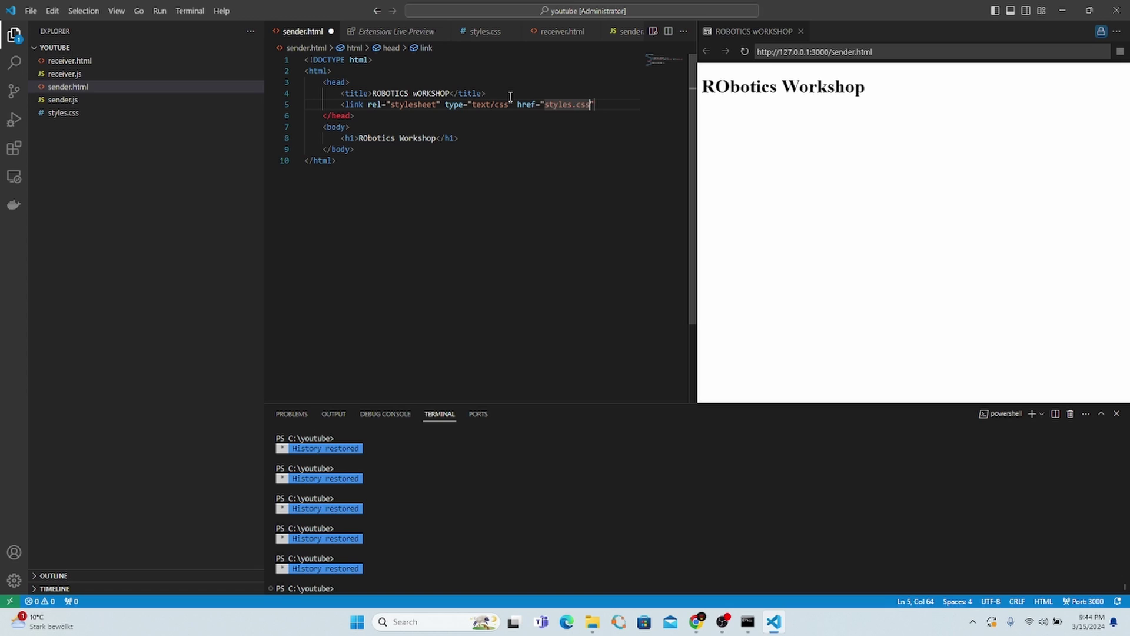
key("End")
left_click(595, 109)
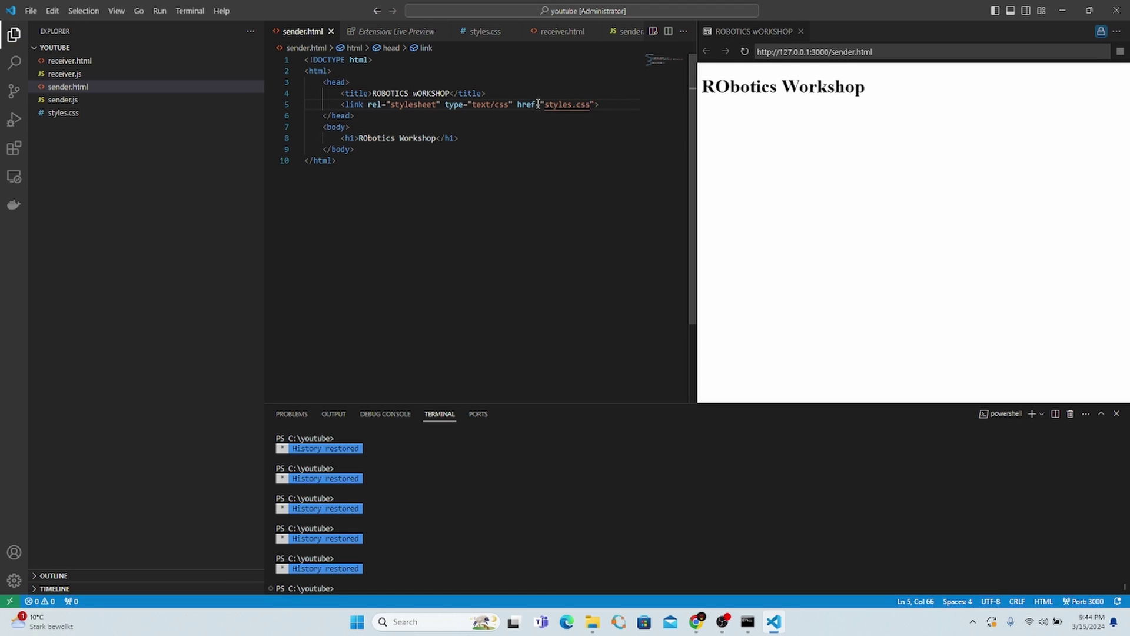
key("ctrl+s")
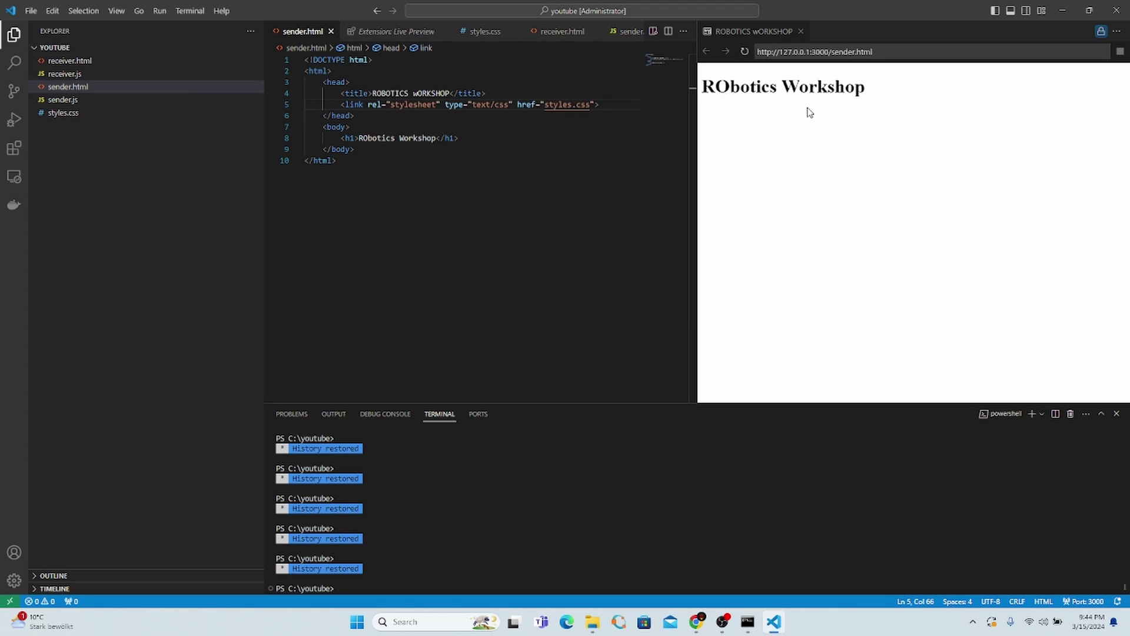
Step: Write an h1 rule with color: green in styles.css
left_click(491, 30)
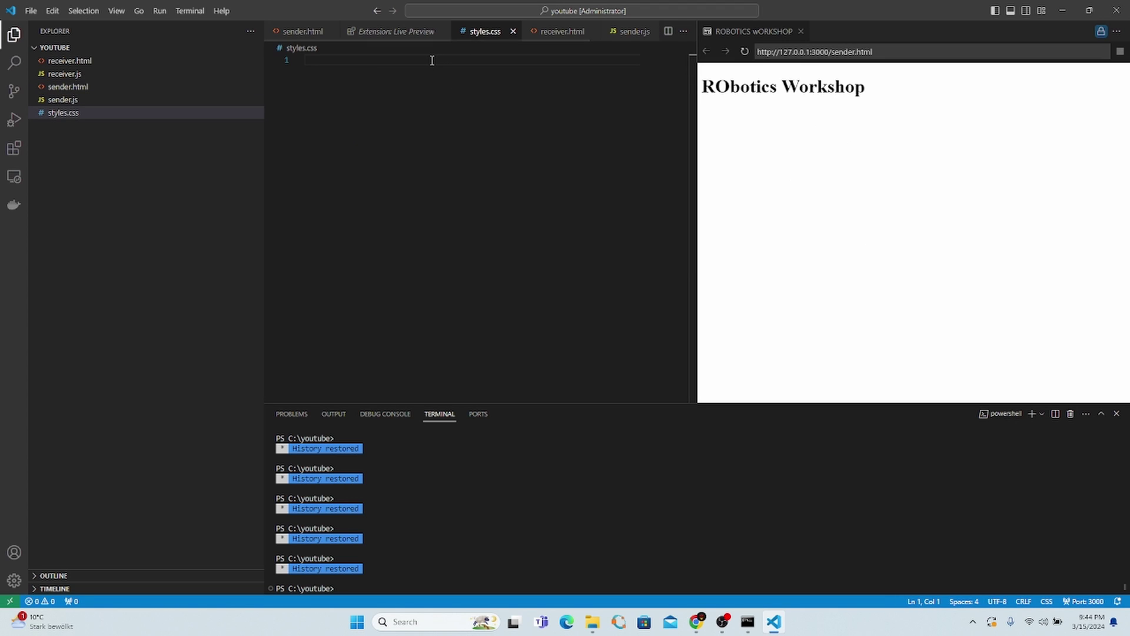
type("h1")
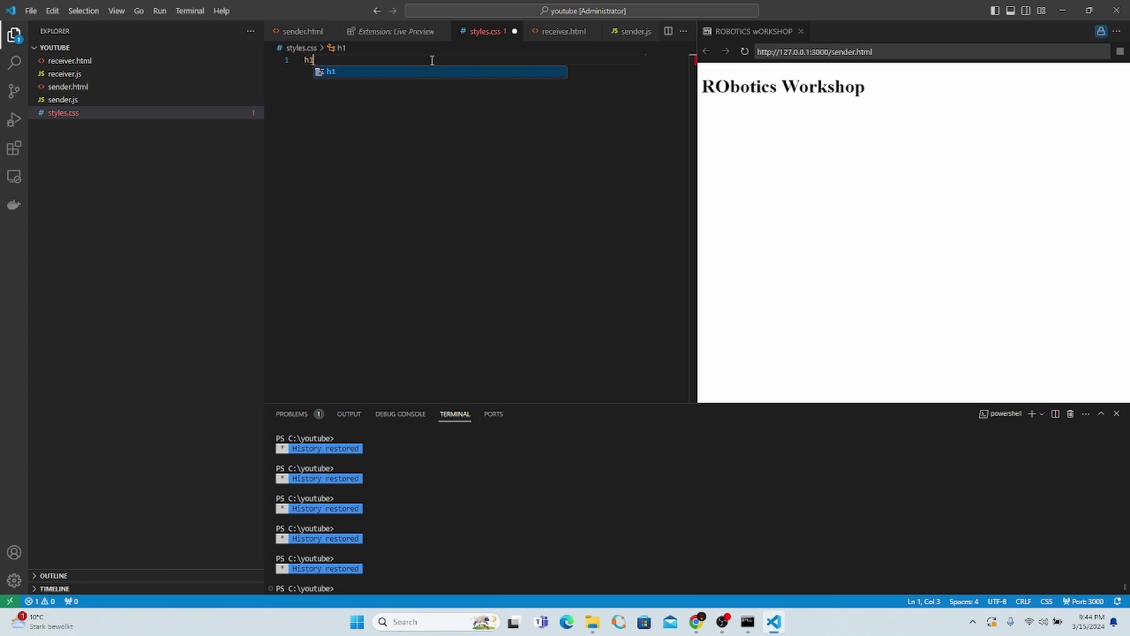
type("{")
key("Return")
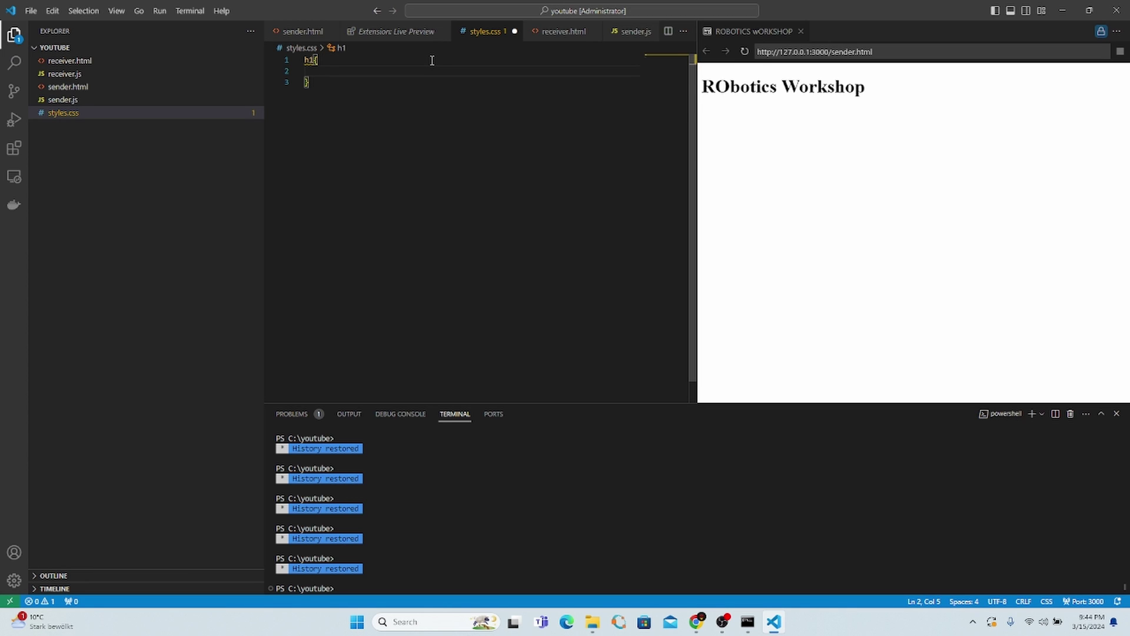
type("color: g")
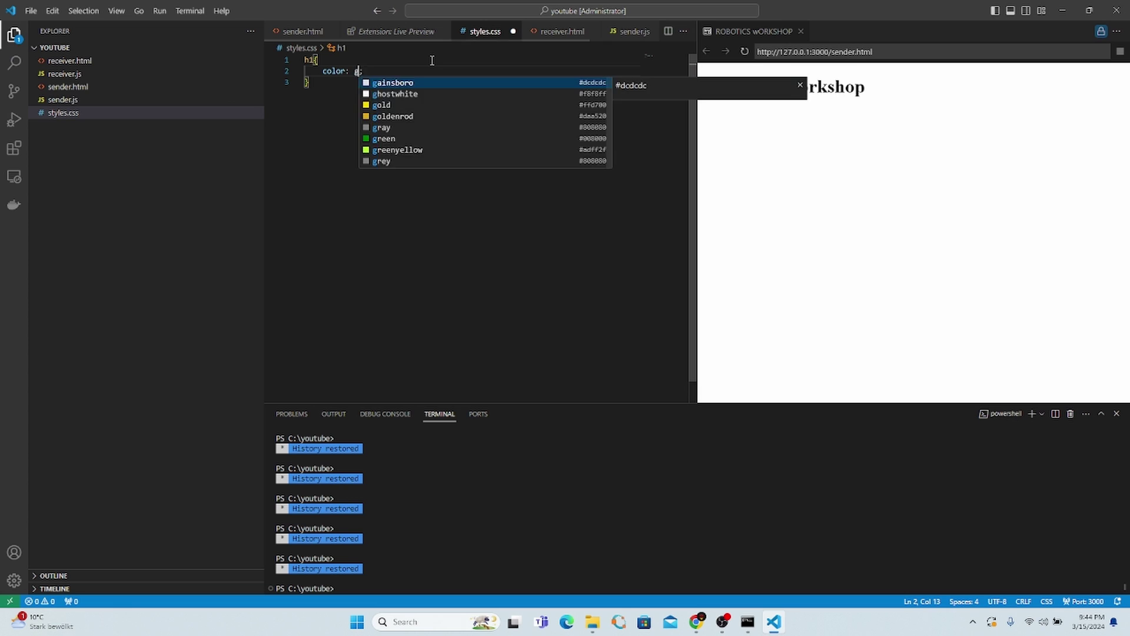
type("reen")
key("Escape")
key("Down")
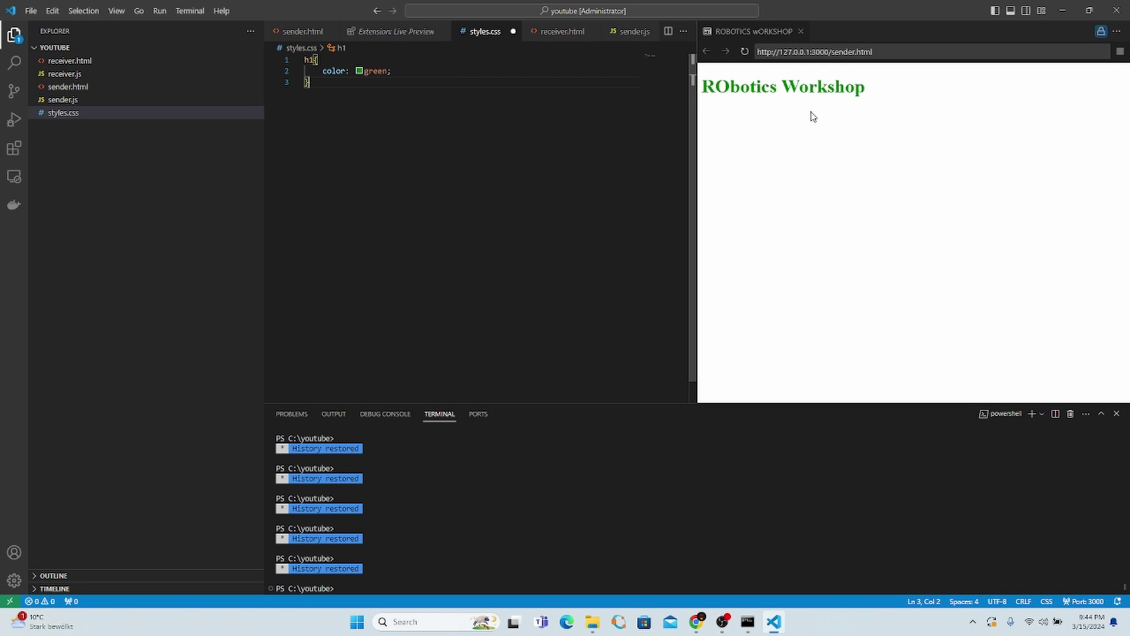